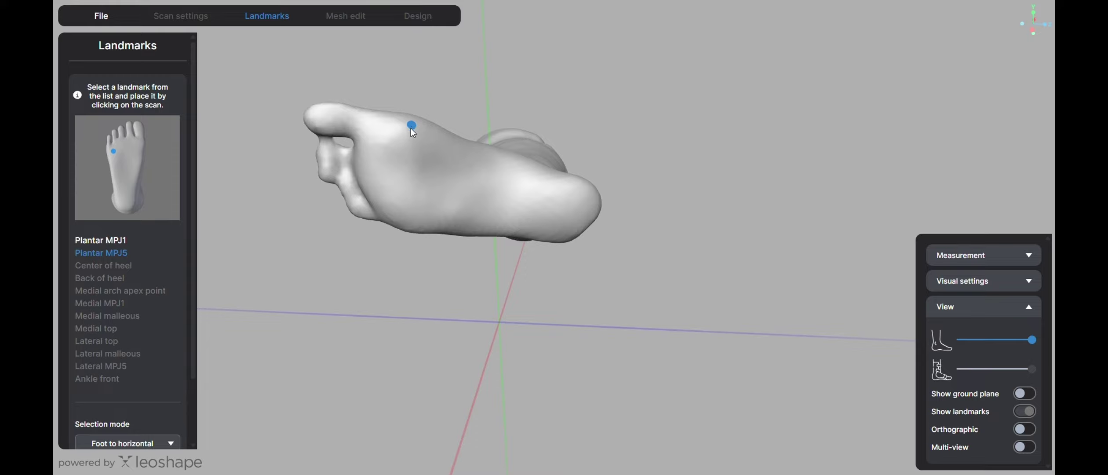
Step: Place the Plantar MPJ5 and Center of heel landmarks on the sole and reposition the Plantar MPJ1 landmark on the ball of the foot
left_click(417, 225)
left_click(100, 241)
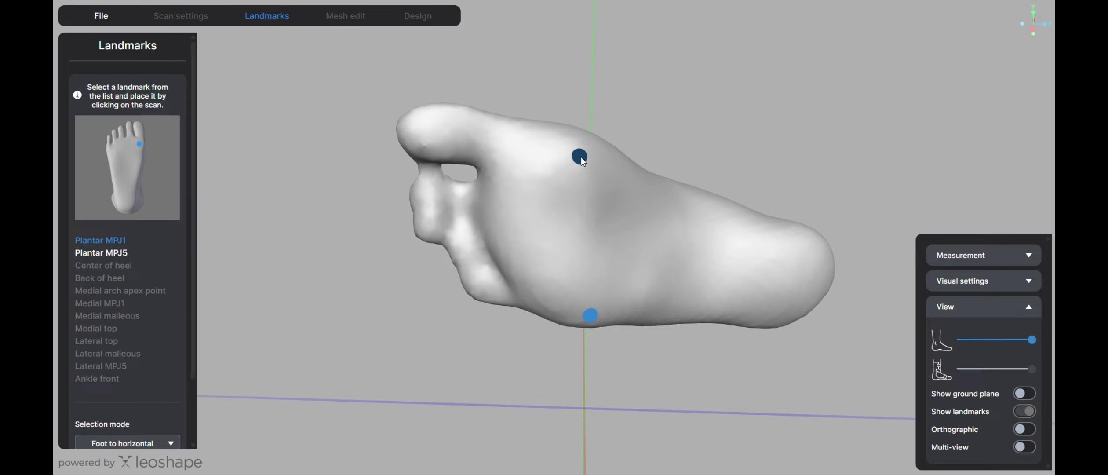
left_click(580, 153)
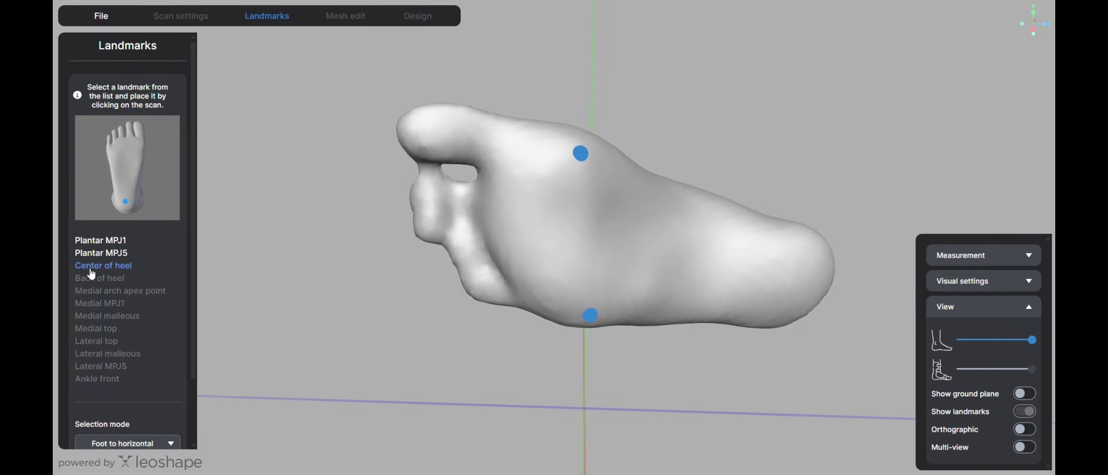
left_click(808, 270)
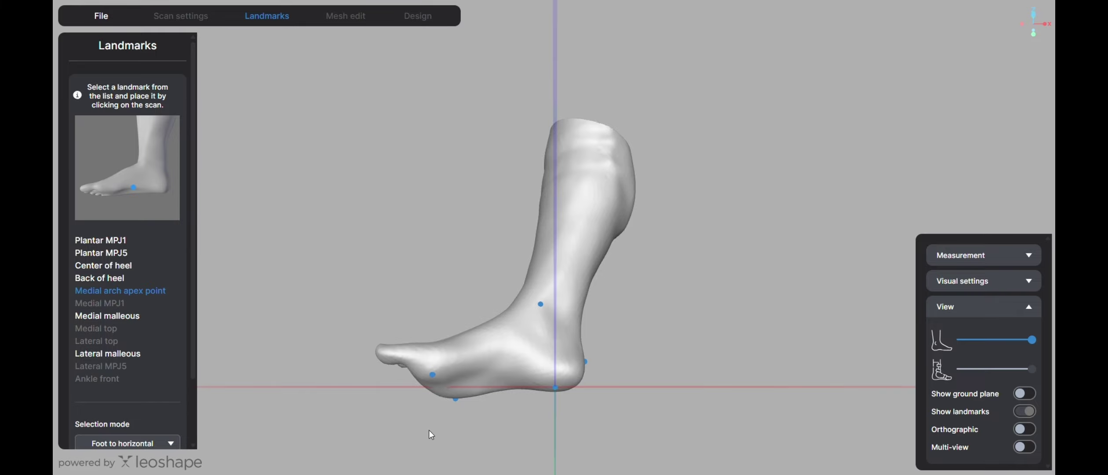
Step: Reposition the Lateral malleous landmark onto the outer ankle bone of the scan
left_click_drag(421, 401, 427, 302)
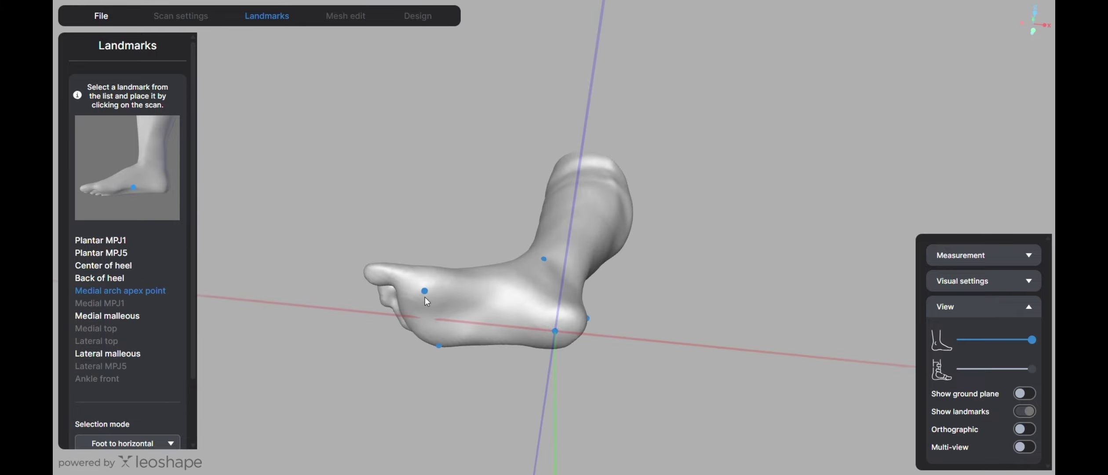
scroll(544, 226, "down", 3)
left_click_drag(541, 255, 531, 366)
left_click_drag(401, 361, 735, 309)
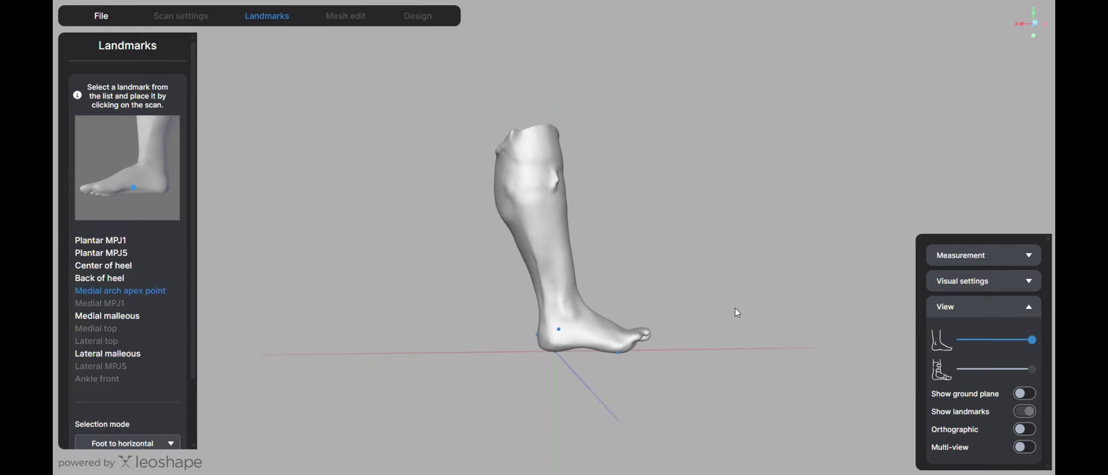
left_click_drag(667, 288, 702, 294)
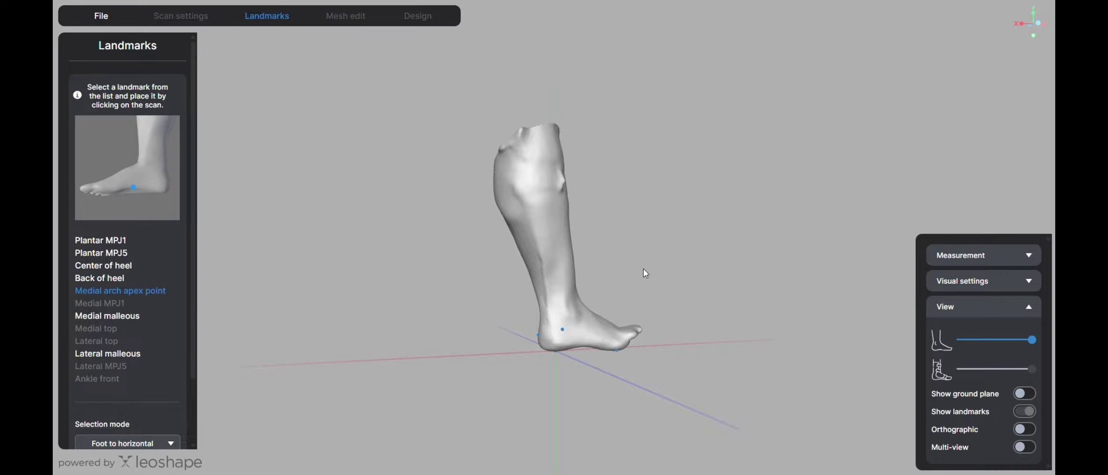
scroll(648, 310, "up", 5)
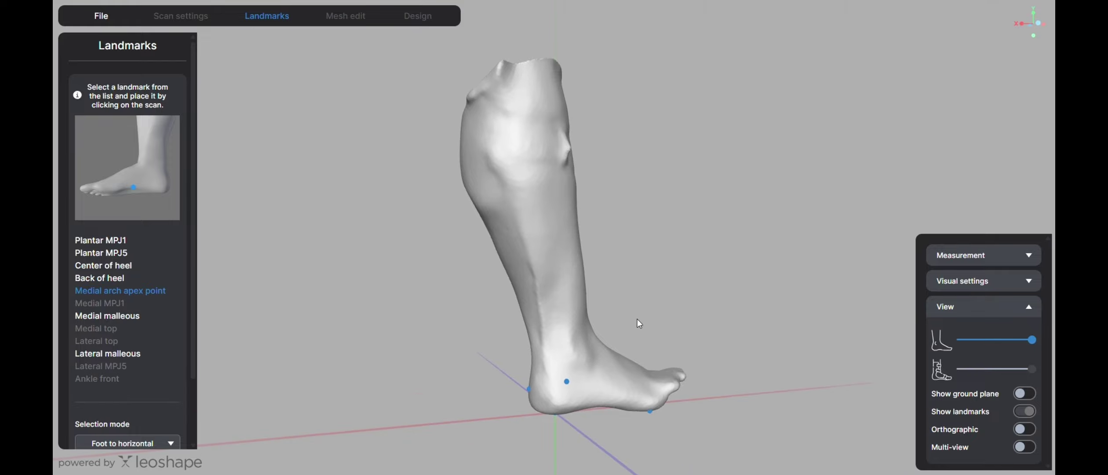
scroll(580, 288, "up", 3)
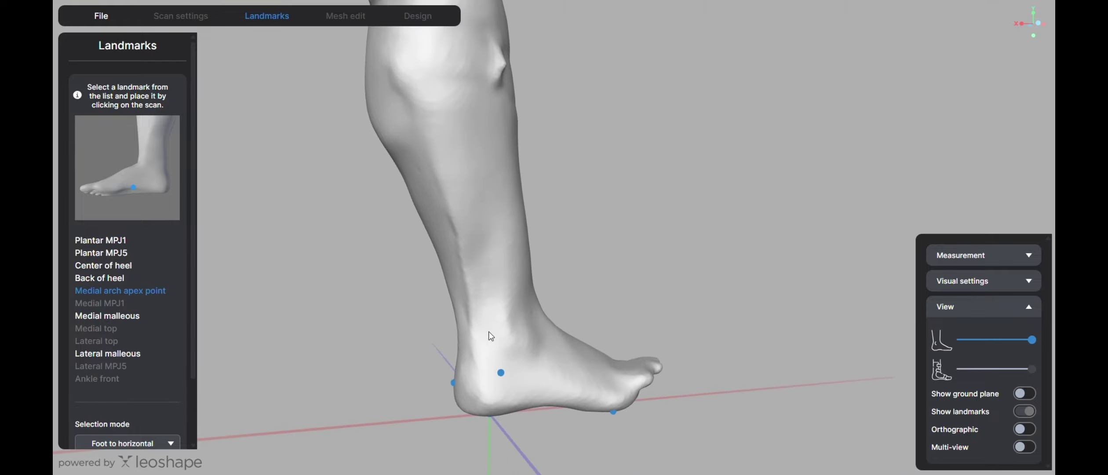
left_click_drag(496, 344, 496, 223)
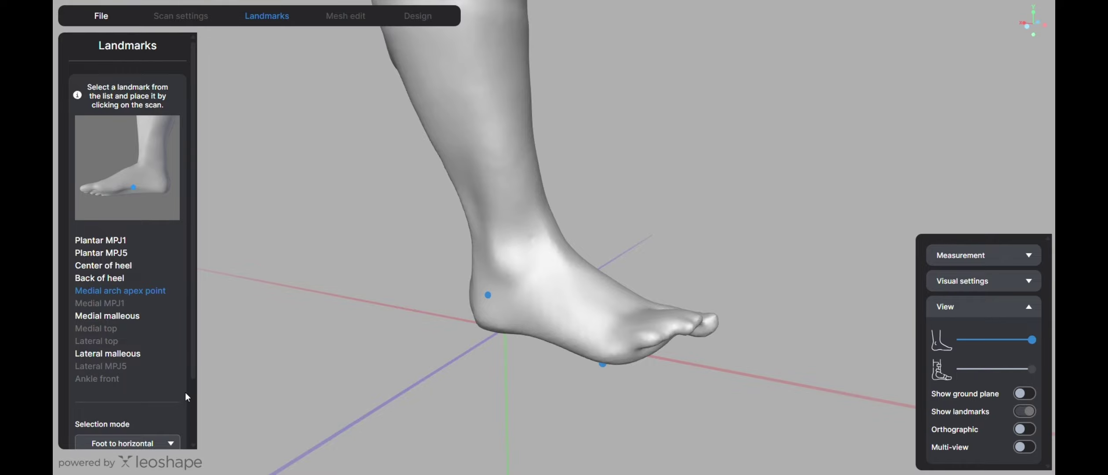
left_click(108, 354)
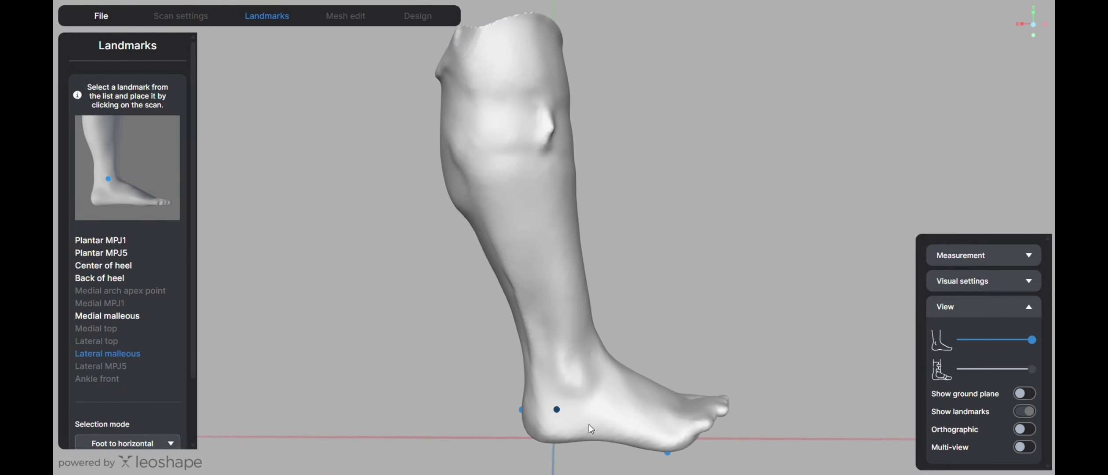
left_click(576, 381)
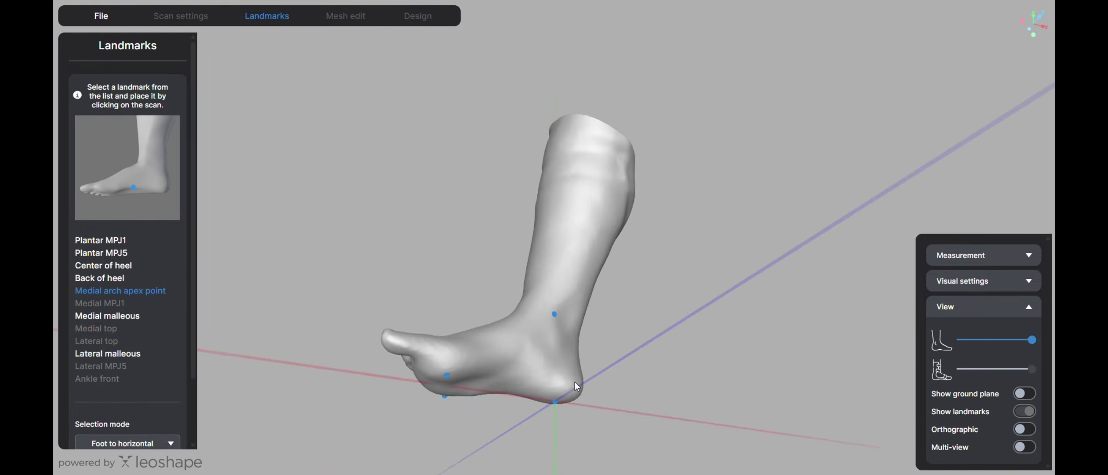
Step: Place the Medial arch apex point, Medial MPJ1 and Medial top landmarks along the inner side of the foot and leg
left_click_drag(503, 414, 542, 391)
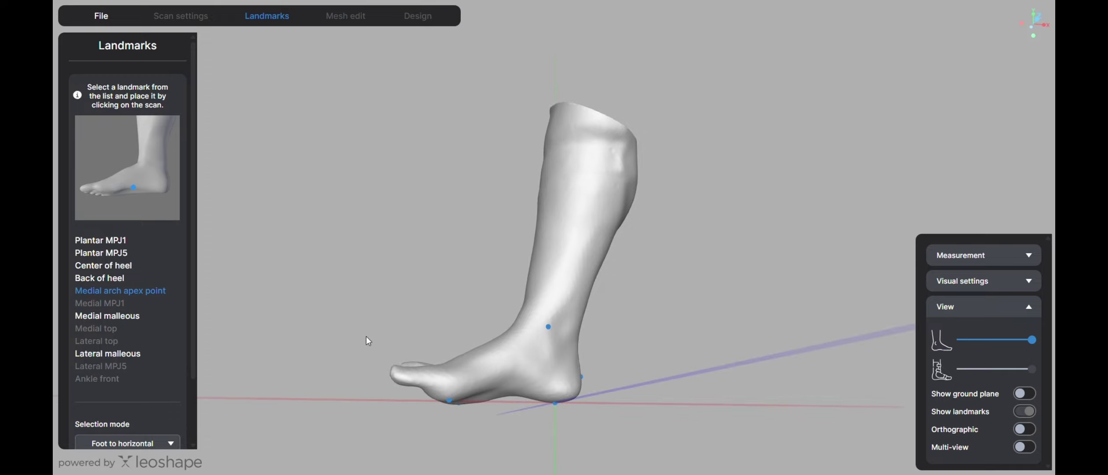
left_click(508, 381)
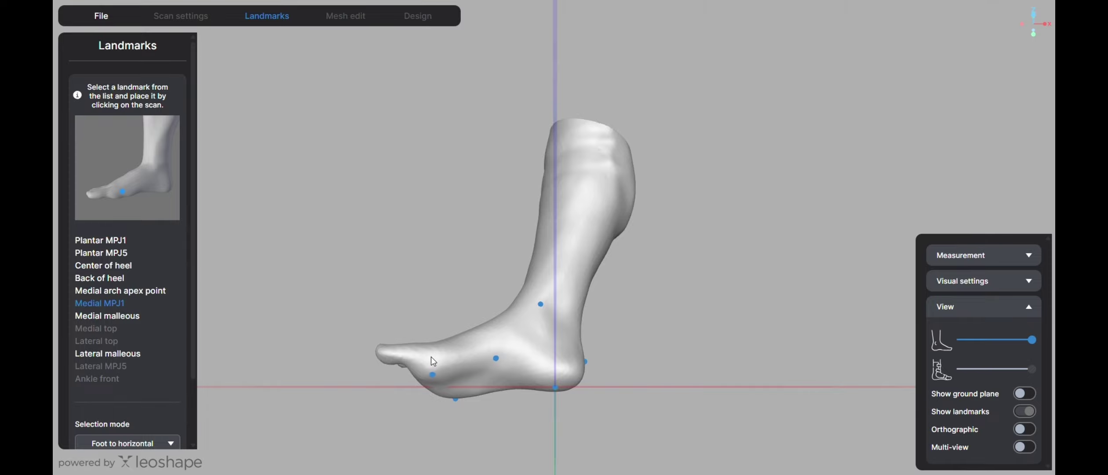
left_click(432, 358)
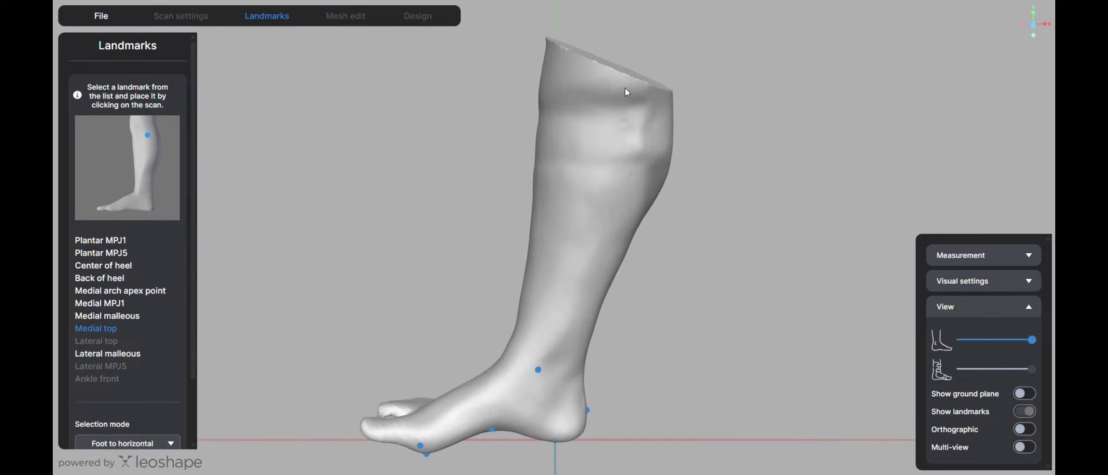
left_click(626, 88)
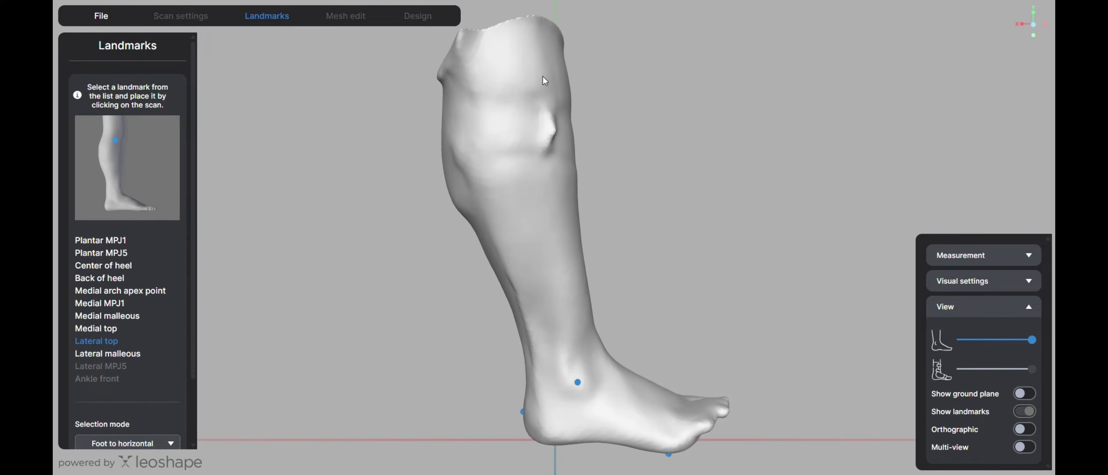
Step: Place the Lateral top and Lateral MPJ5 landmarks on the outer side and the Ankle front landmark on the front of the ankle
left_click(520, 43)
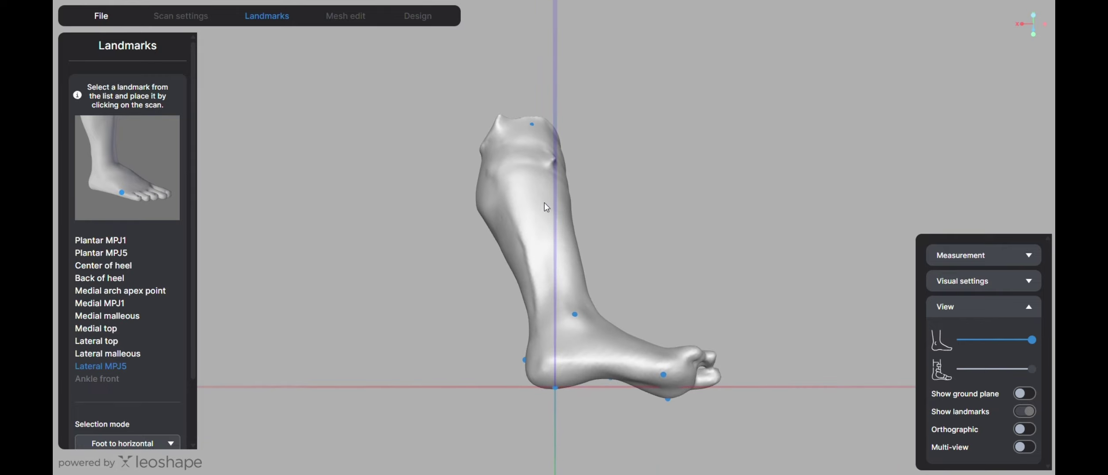
left_click(674, 349)
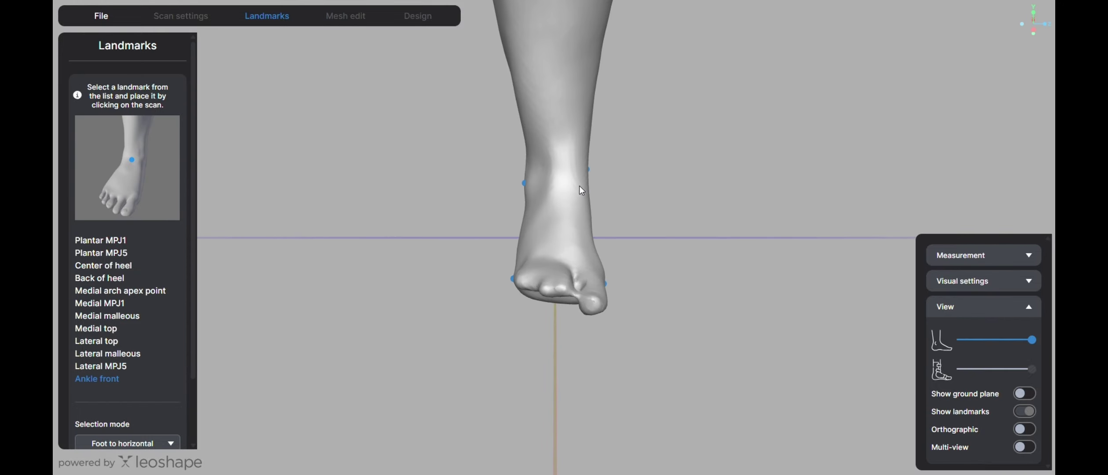
left_click_drag(578, 184, 556, 152)
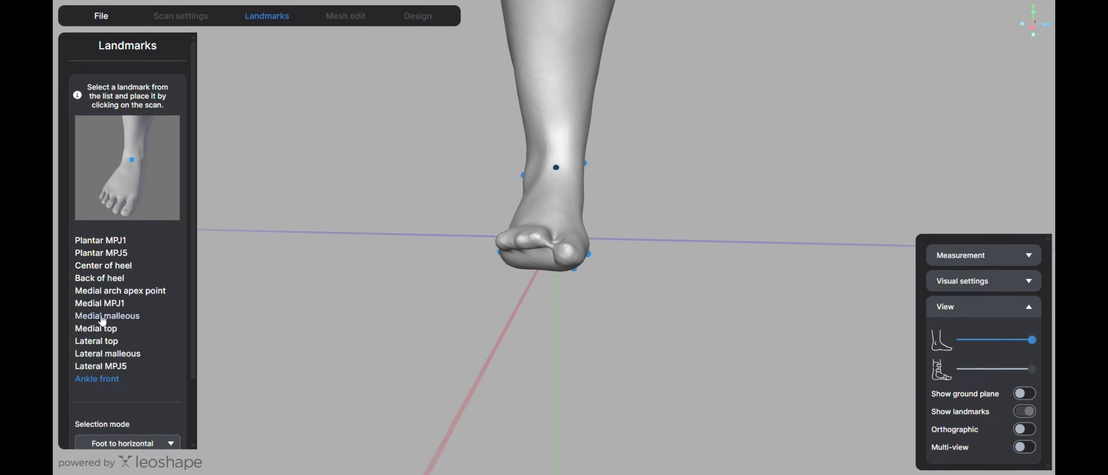
Step: Change the landmark selection mode from Foot to horizontal to Shank to vertical
scroll(145, 302, "down", 2)
left_click_drag(443, 251, 698, 262)
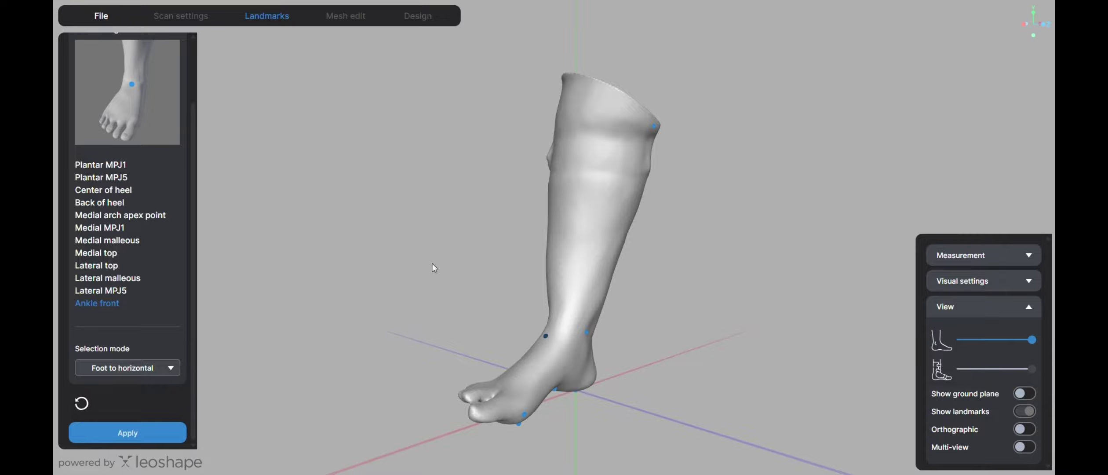
left_click_drag(434, 268, 475, 277)
left_click(132, 367)
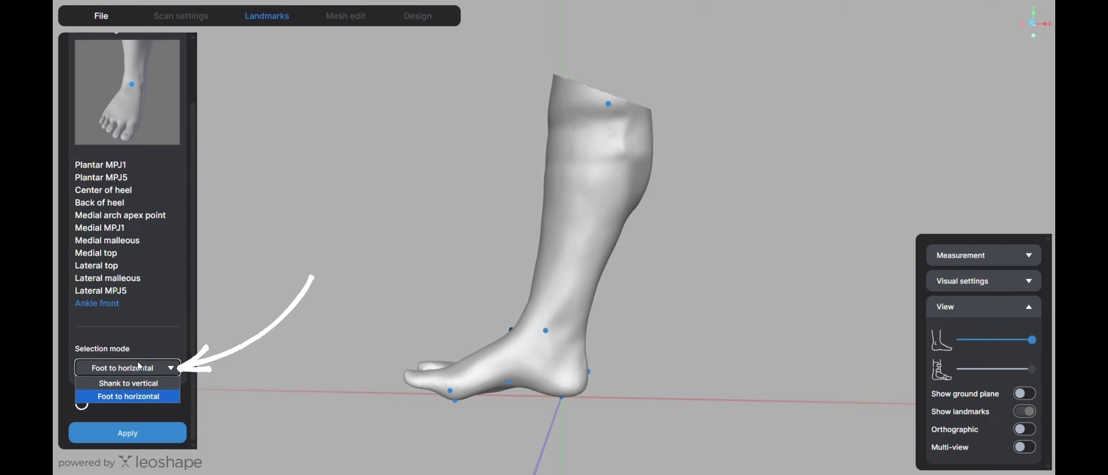
left_click(106, 397)
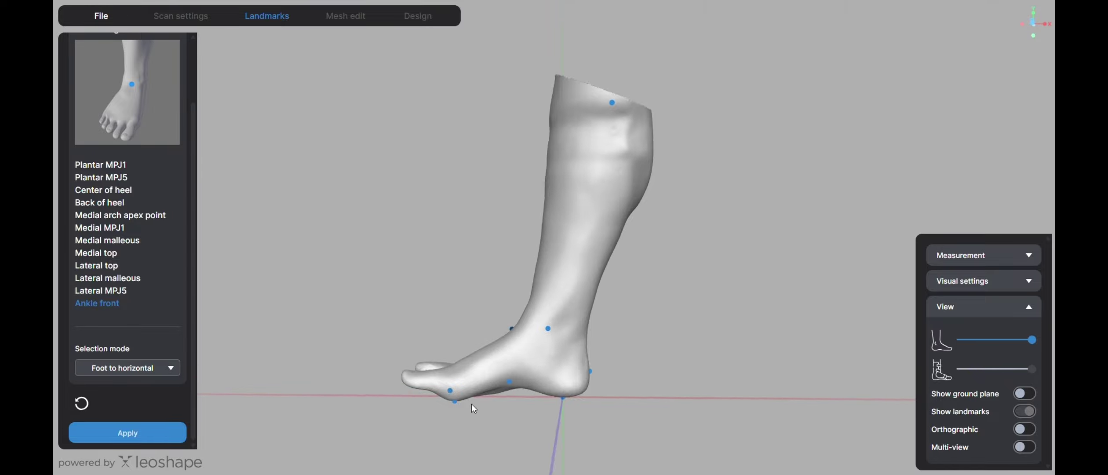
mouse_move(472, 403)
left_mouse_down()
mouse_move(413, 368)
mouse_move(384, 426)
mouse_move(538, 398)
mouse_move(492, 401)
left_mouse_up()
left_click(110, 373)
left_click(112, 383)
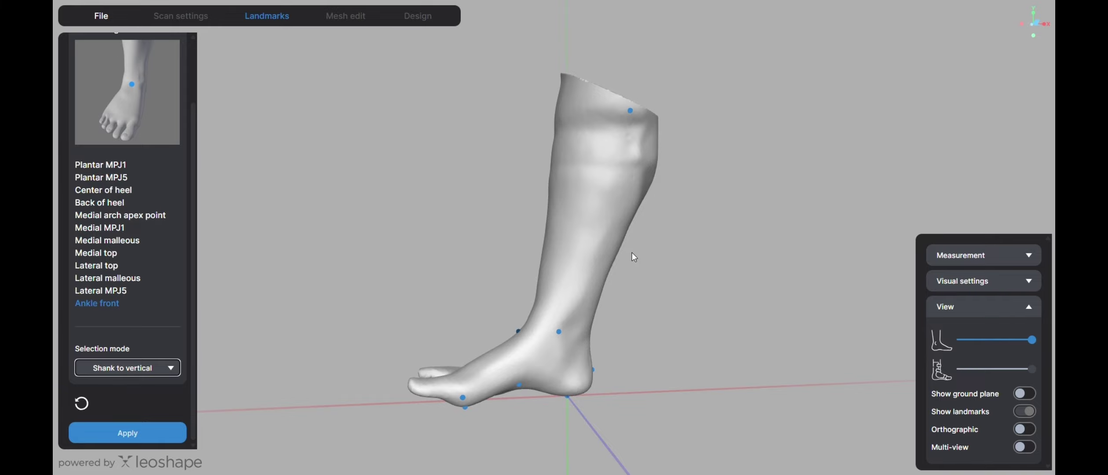
left_click_drag(633, 256, 642, 124)
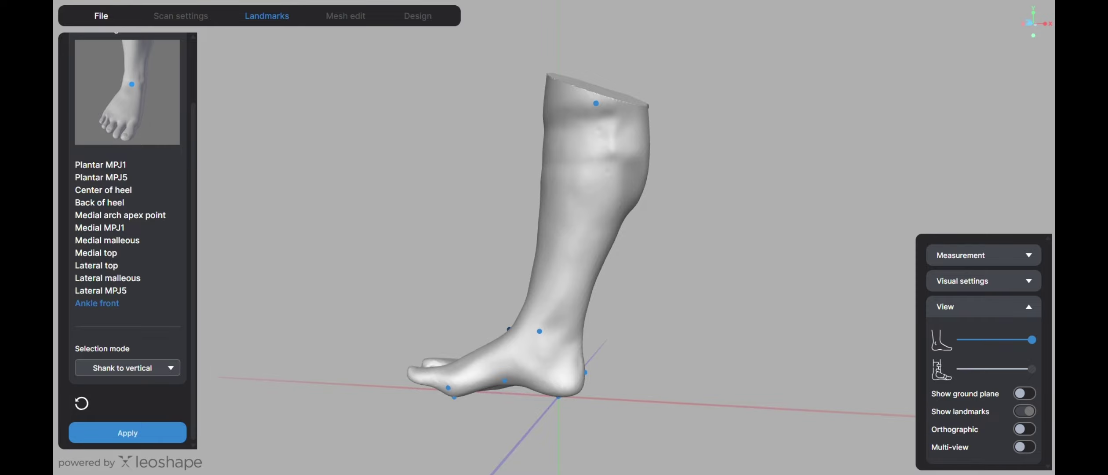
left_click_drag(592, 229, 539, 240)
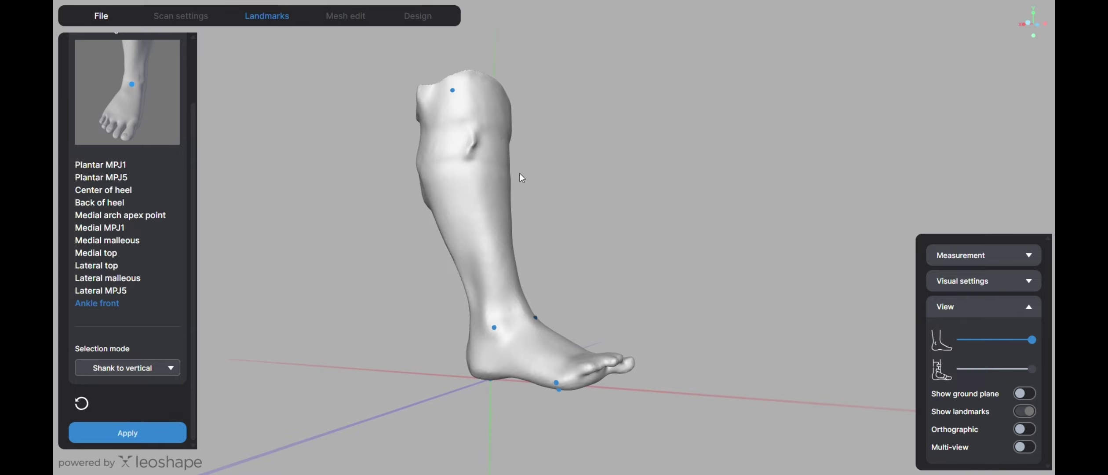
left_click_drag(557, 278, 583, 295)
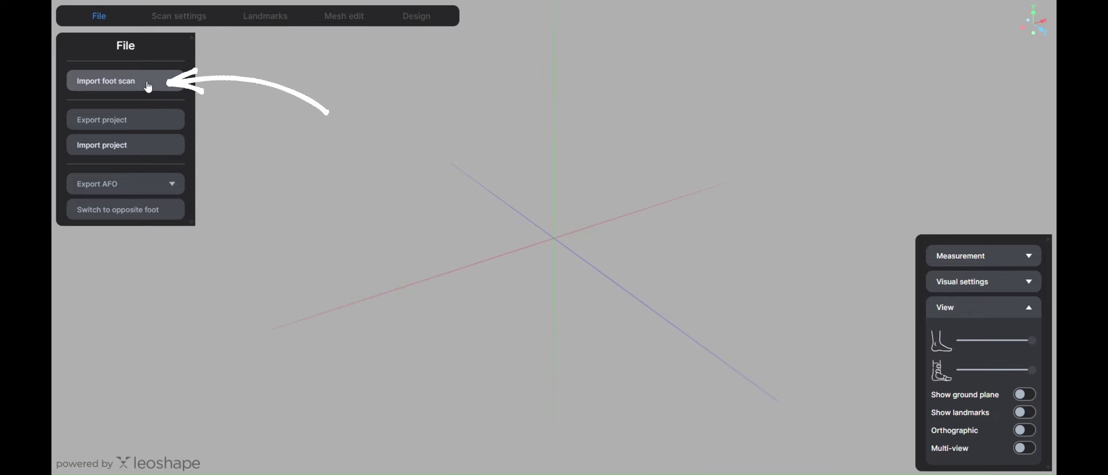
Step: Import the foot scan file MB Cast scan exterior into the empty project
left_click(149, 85)
scroll(195, 78, "down", 1)
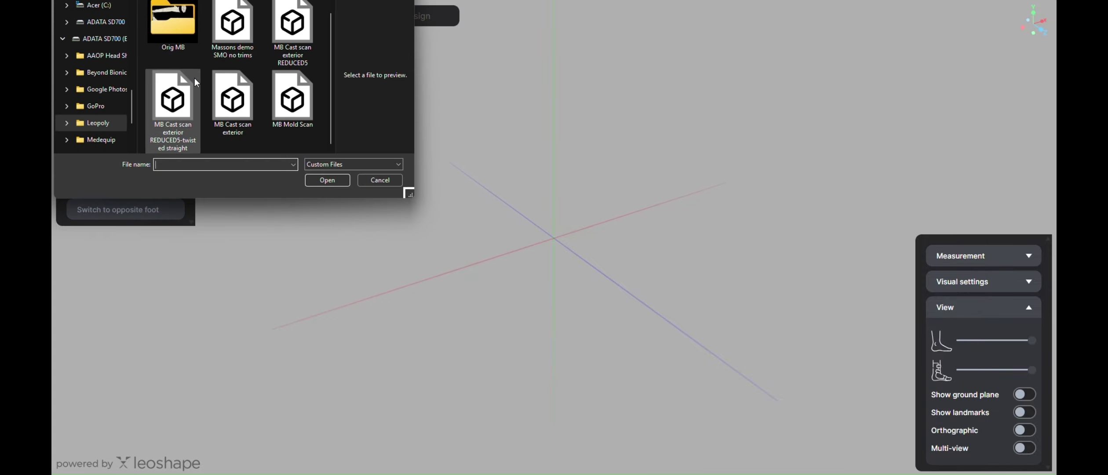
left_click(249, 92)
double_click(249, 93)
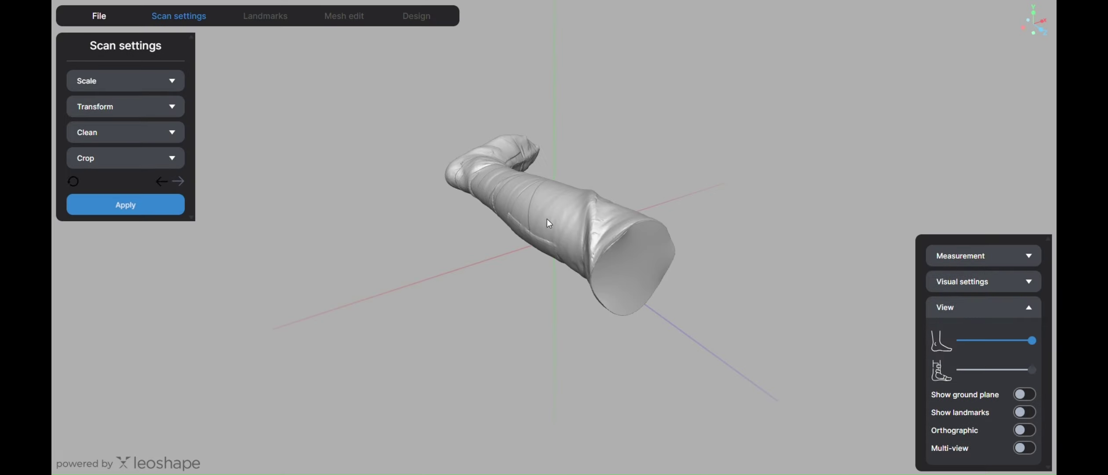
left_click_drag(547, 218, 698, 301)
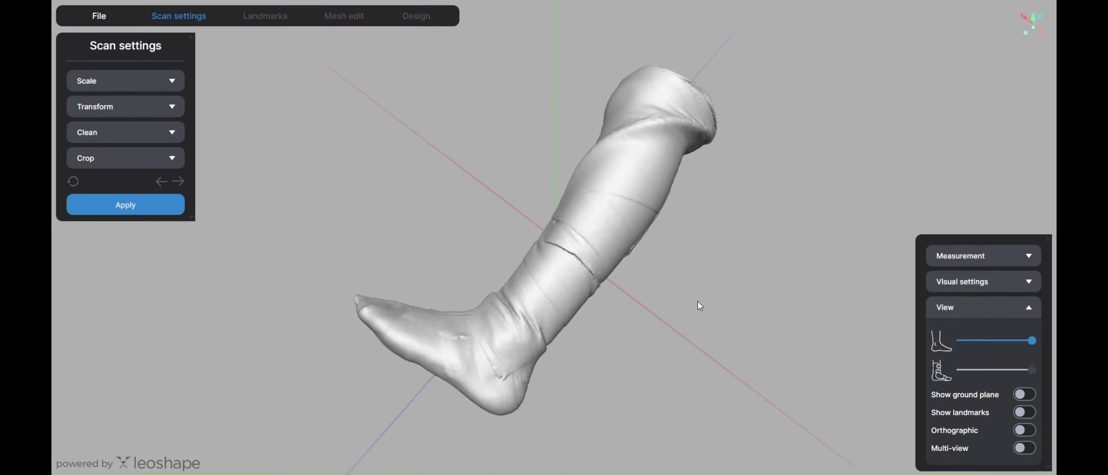
Step: Import MB Cast scan exteriorBMP as the leg scan's texture and toggle the texture display off and back on
left_click(1005, 315)
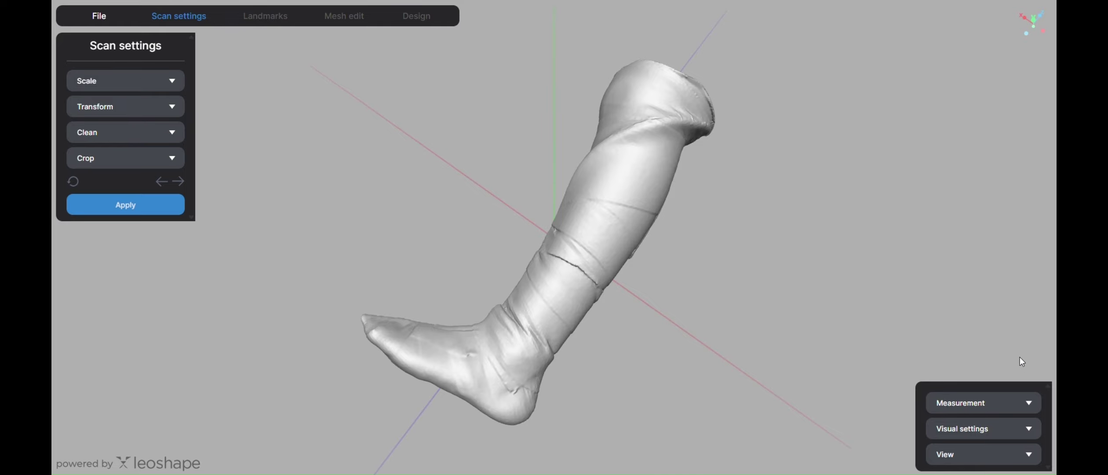
left_click(1031, 430)
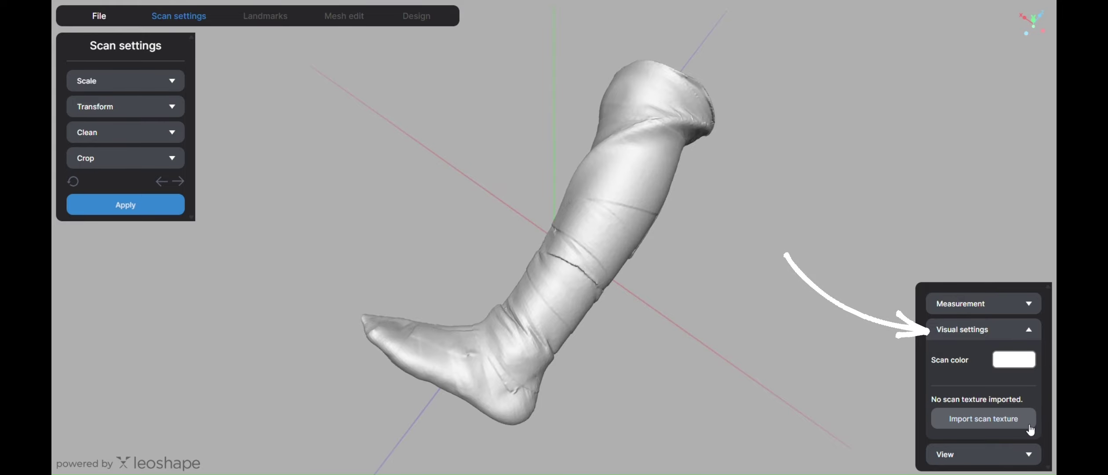
left_click(945, 421)
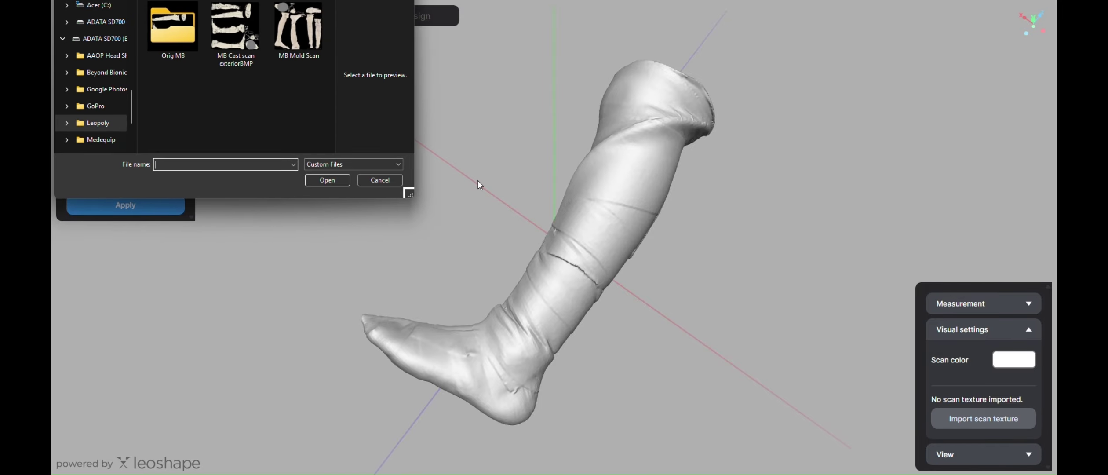
left_click(219, 38)
left_click(329, 182)
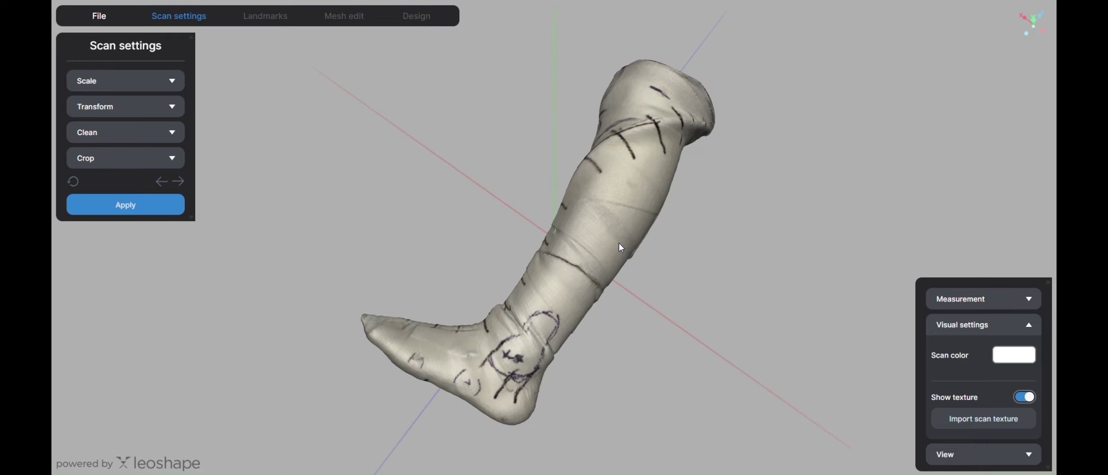
left_click_drag(619, 242, 754, 238)
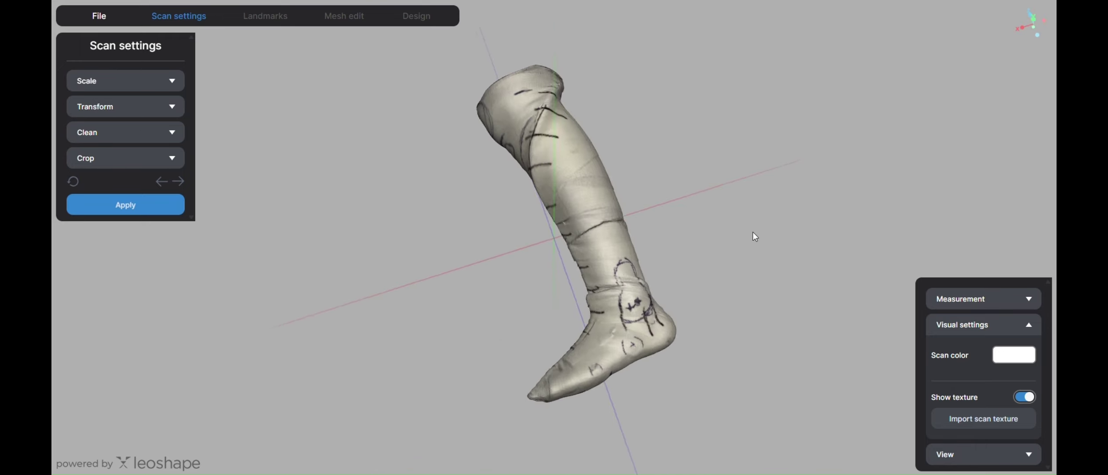
left_click(1025, 398)
left_click(1024, 398)
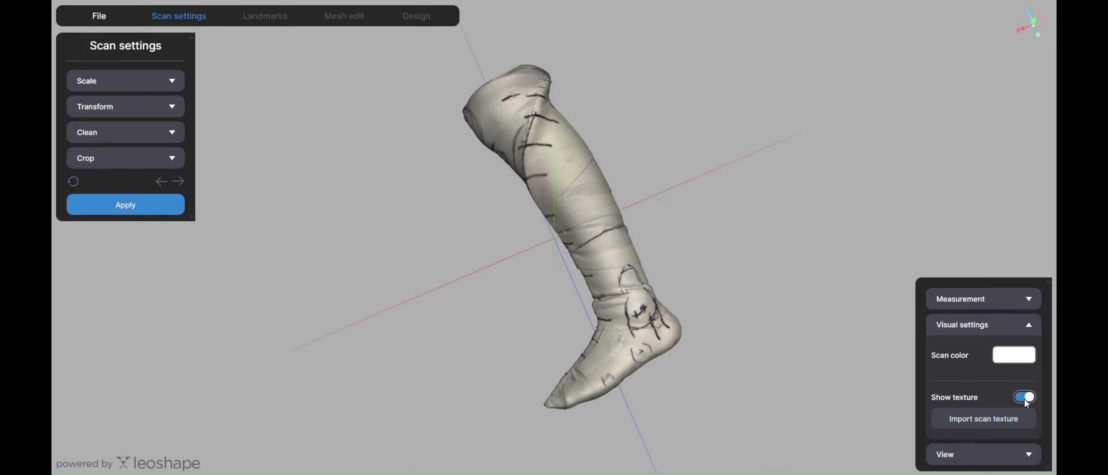
Step: Remesh the cast scan with the cleaning tools and apply the scan settings
left_click(94, 133)
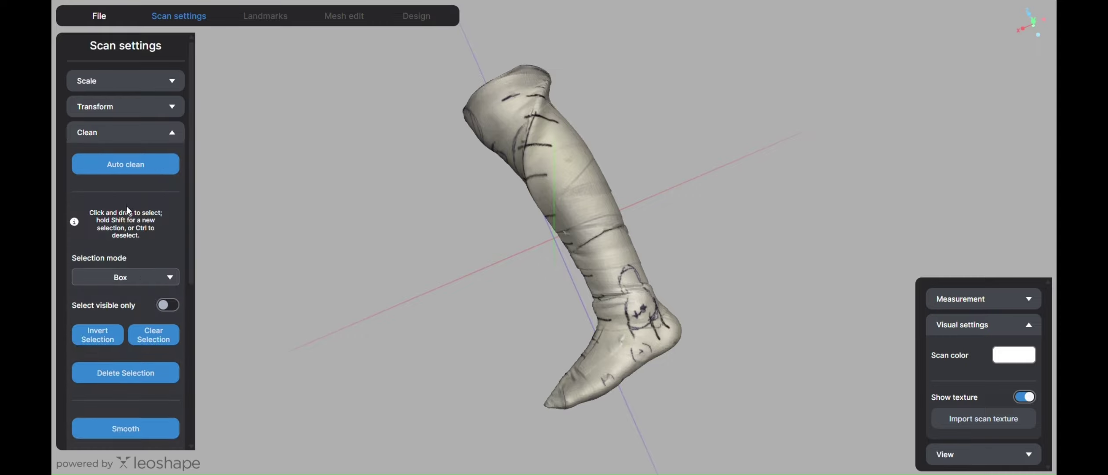
scroll(126, 229, "down", 3)
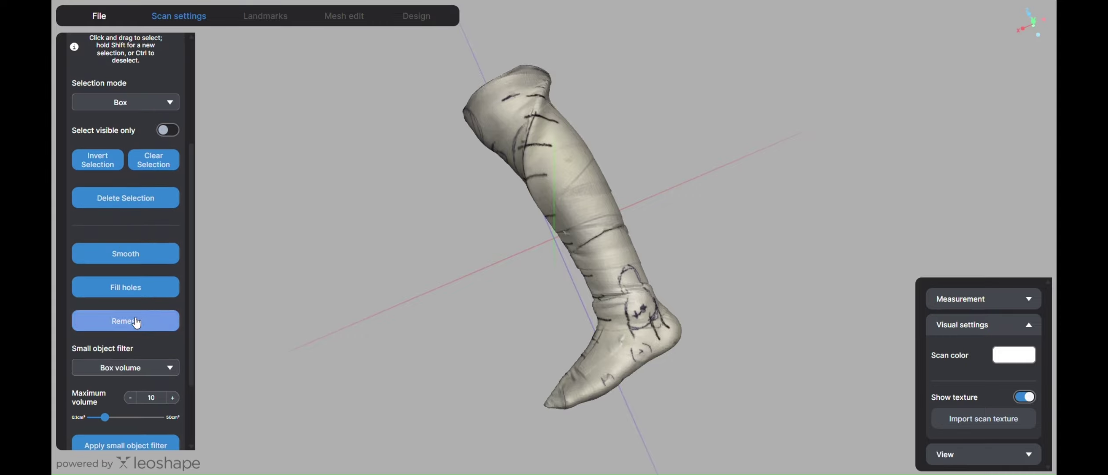
scroll(141, 209, "down", 2)
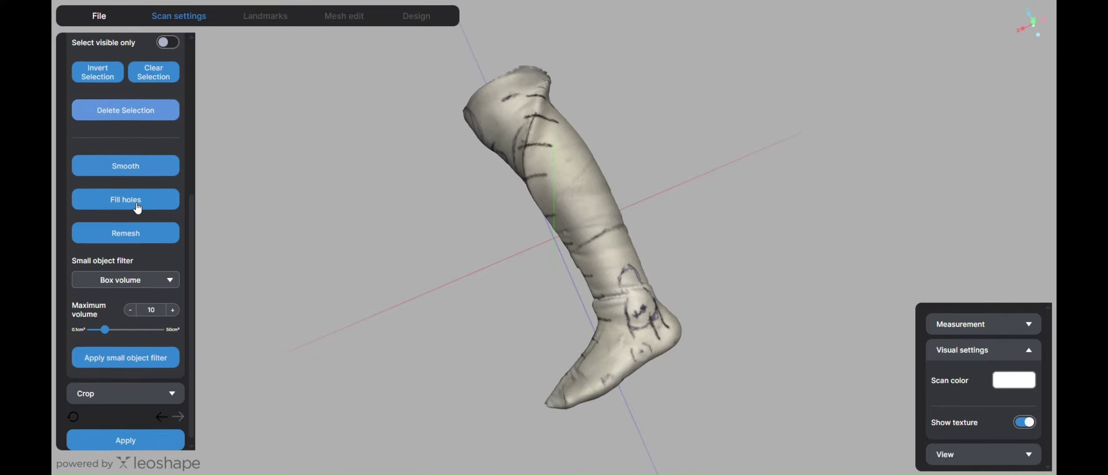
left_click(126, 434)
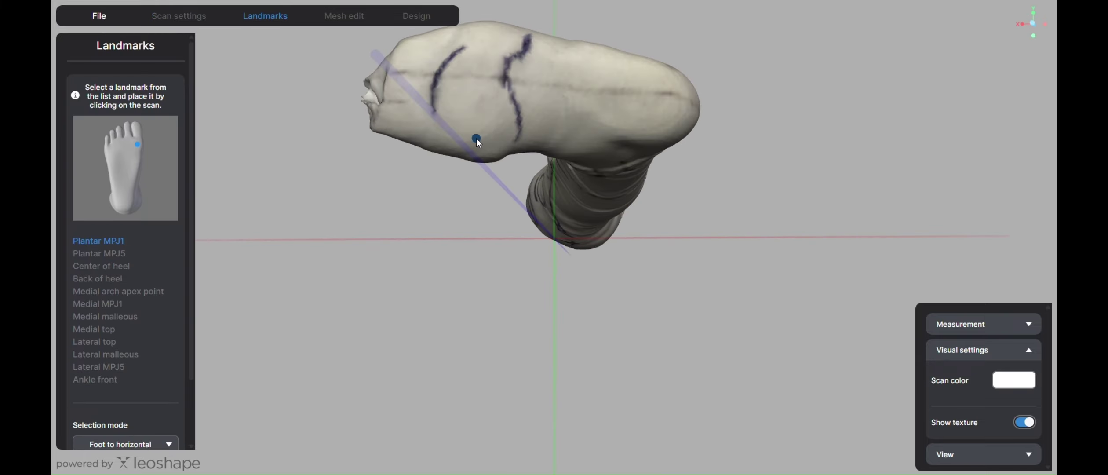
Step: Place all the landmarks on the textured scan, from Plantar MPJ1 to Ankle front, and apply them with Foot to horizontal alignment
left_click(477, 138)
left_click(492, 46)
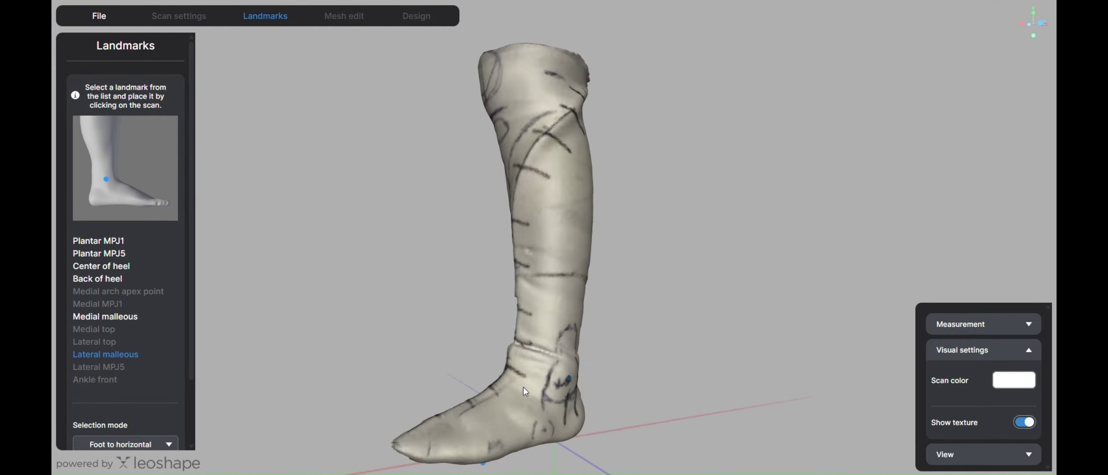
left_click(599, 365)
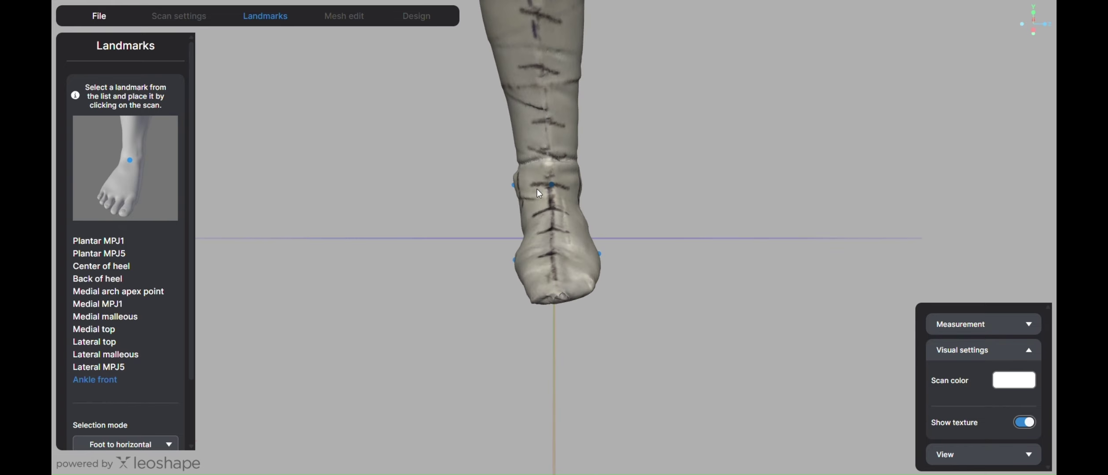
left_click(123, 436)
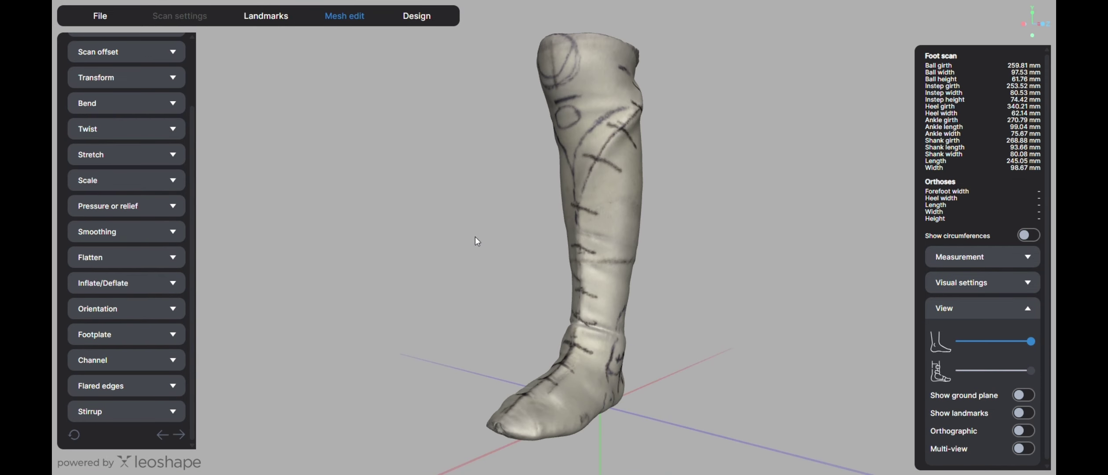
Step: Show the landmarks on the aligned leg scan and turn off its texture display
left_click_drag(475, 241, 464, 265)
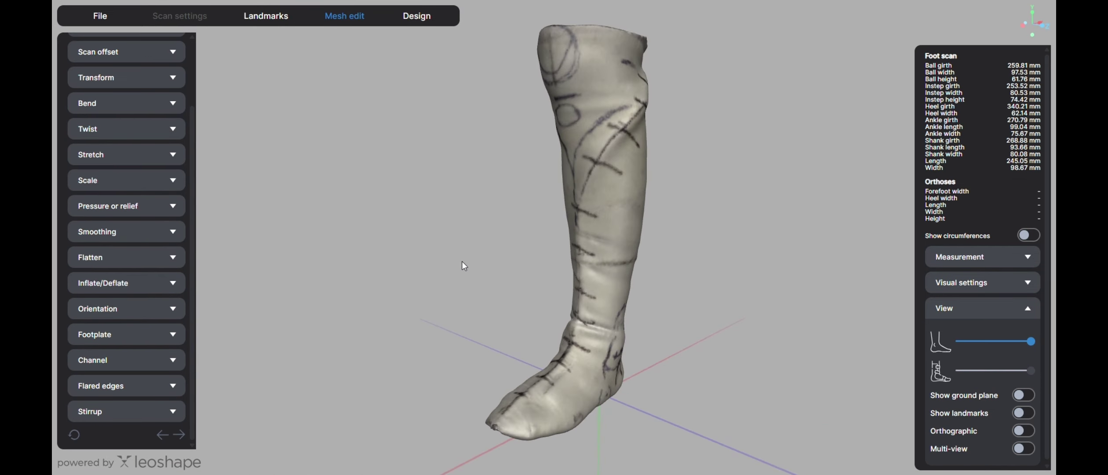
left_click(1024, 415)
left_click_drag(827, 408, 767, 358)
left_click(1009, 286)
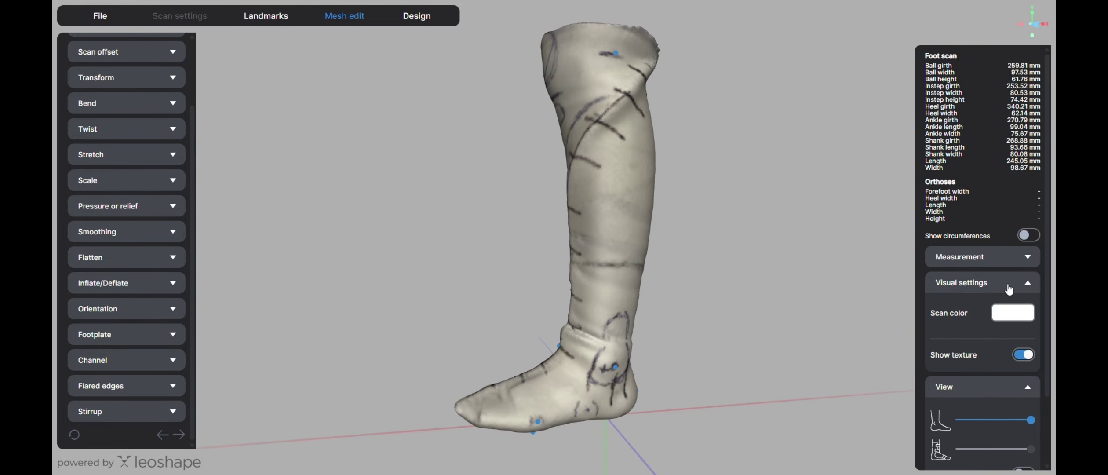
left_click(995, 352)
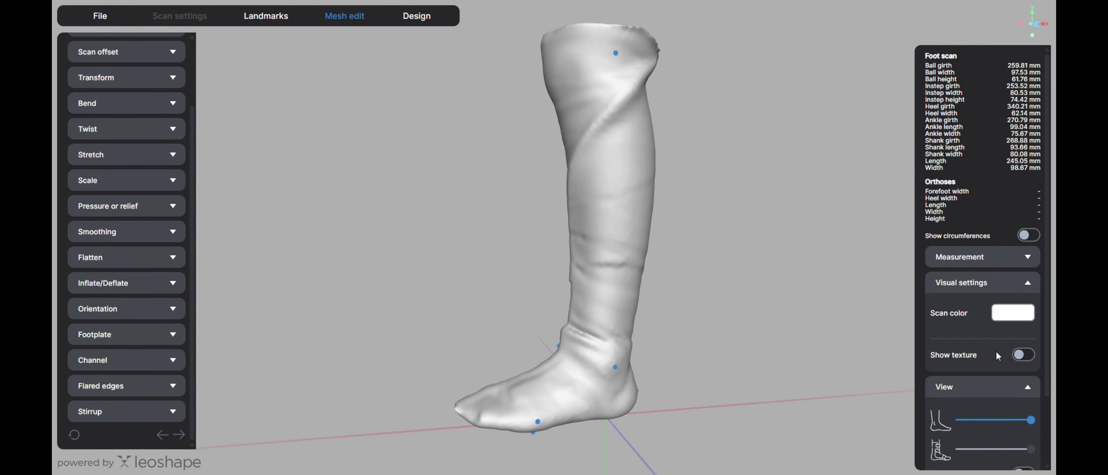
left_click_drag(748, 328, 712, 347)
left_click_drag(699, 317, 684, 290)
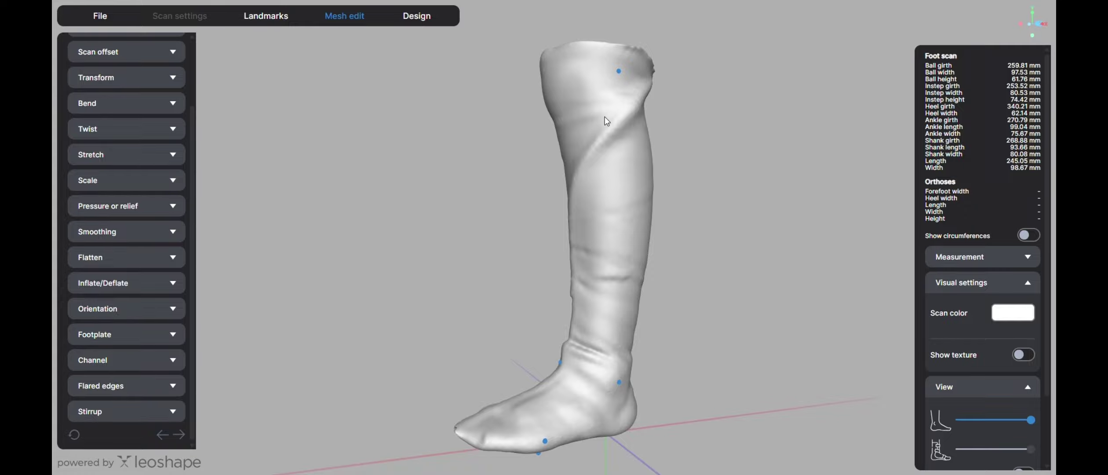
Step: Return to the landmarks, reposition the Lateral malleous point on the outer ankle, and apply the change
left_click(275, 22)
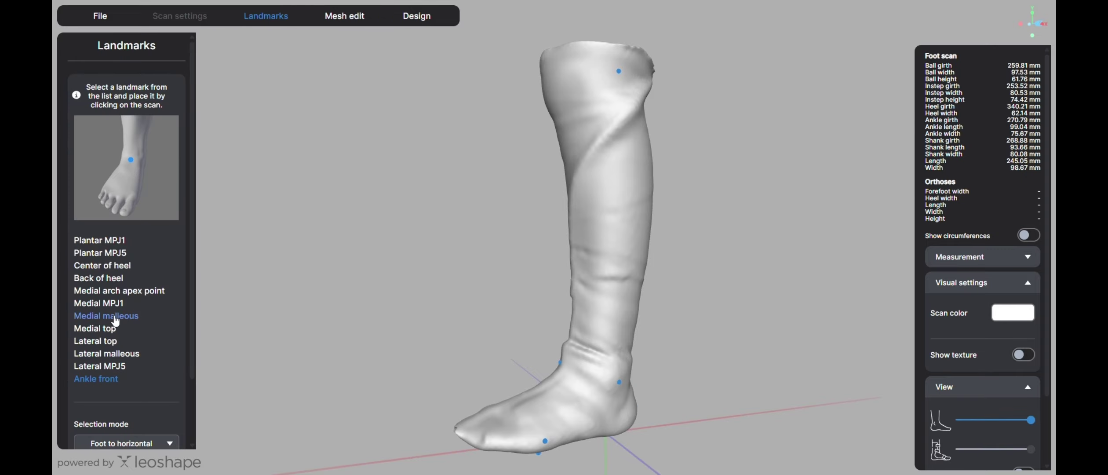
left_click(105, 353)
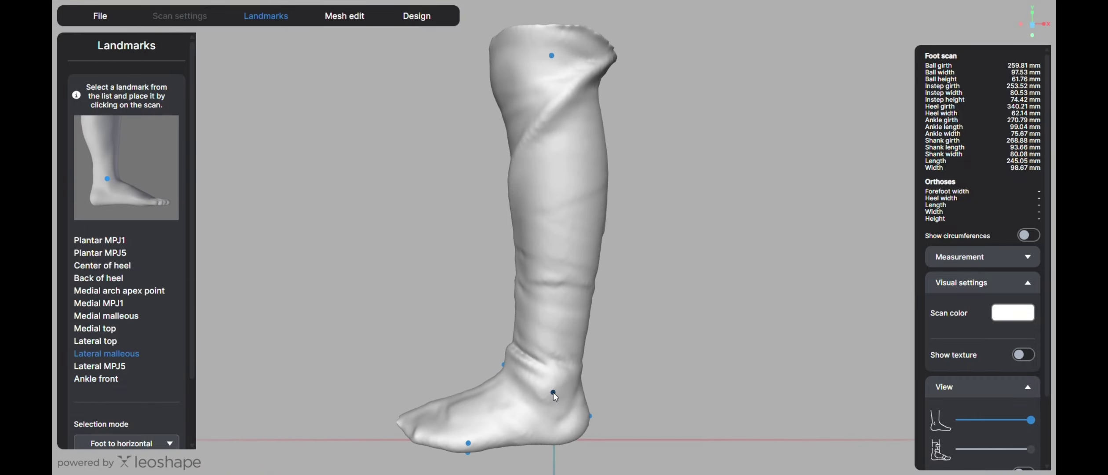
scroll(132, 330, "down", 3)
left_click(117, 435)
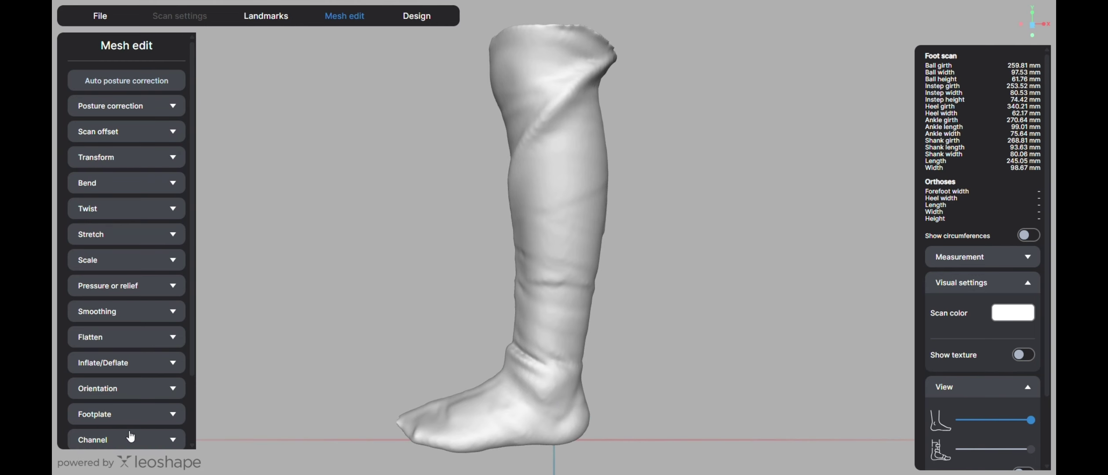